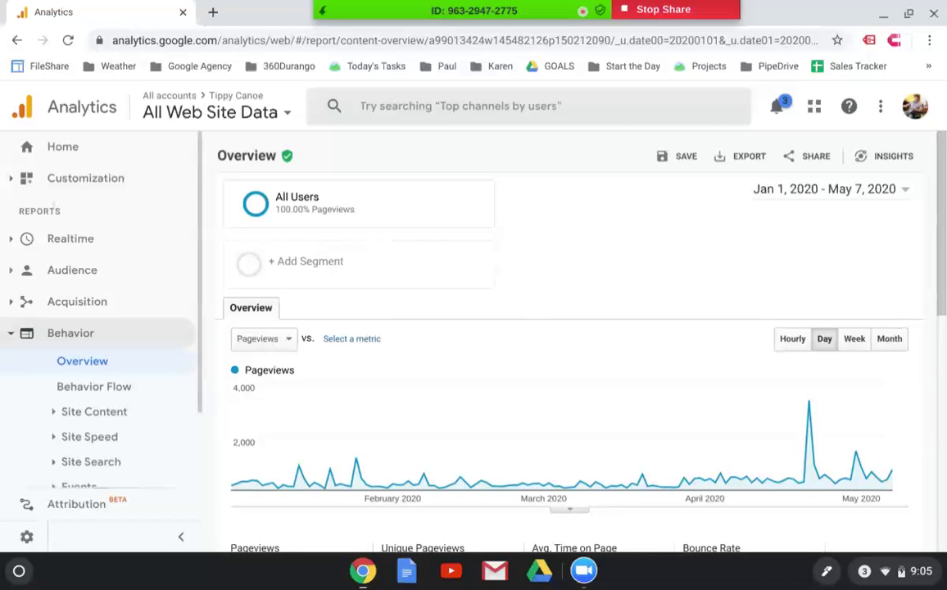
# Open the Analytics Home dashboard and look through its user, acquisition, visit-time and country cards
pyautogui.click(62, 147)
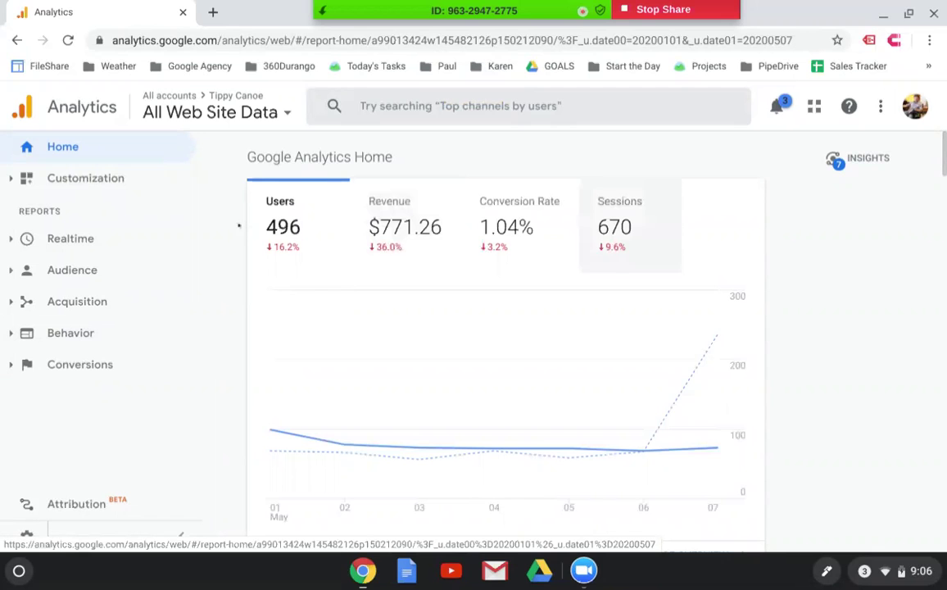
pyautogui.scroll(-10, 207, 229)
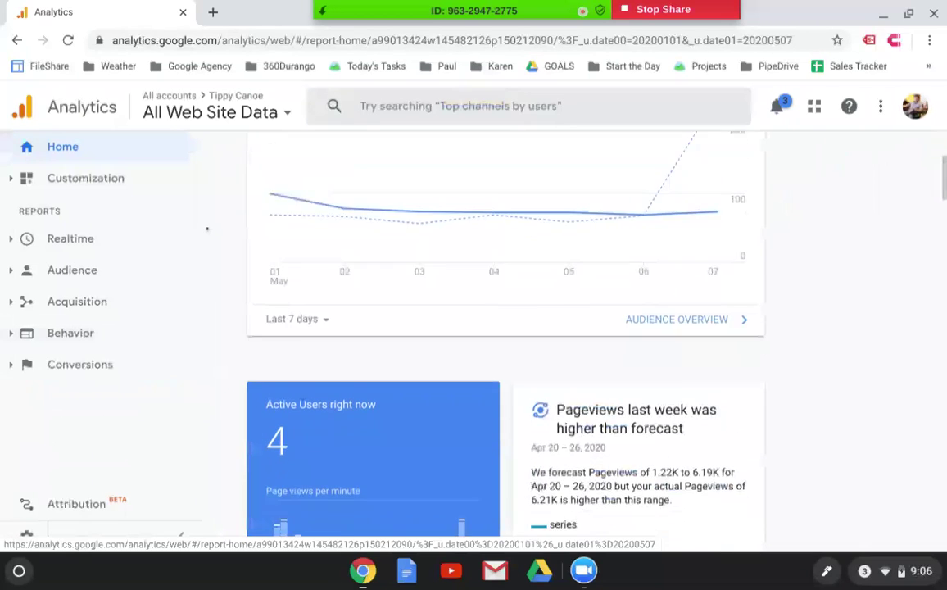
pyautogui.scroll(-5, 506, 341)
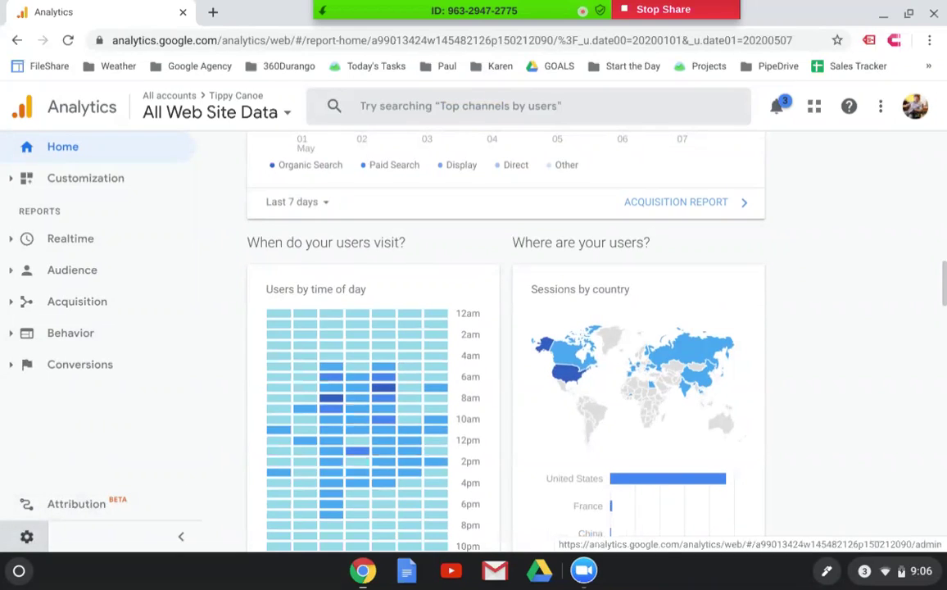
# Open the Tracking Code page in the Tippy Canoe property's admin settings and look over its tracking details
pyautogui.click(26, 537)
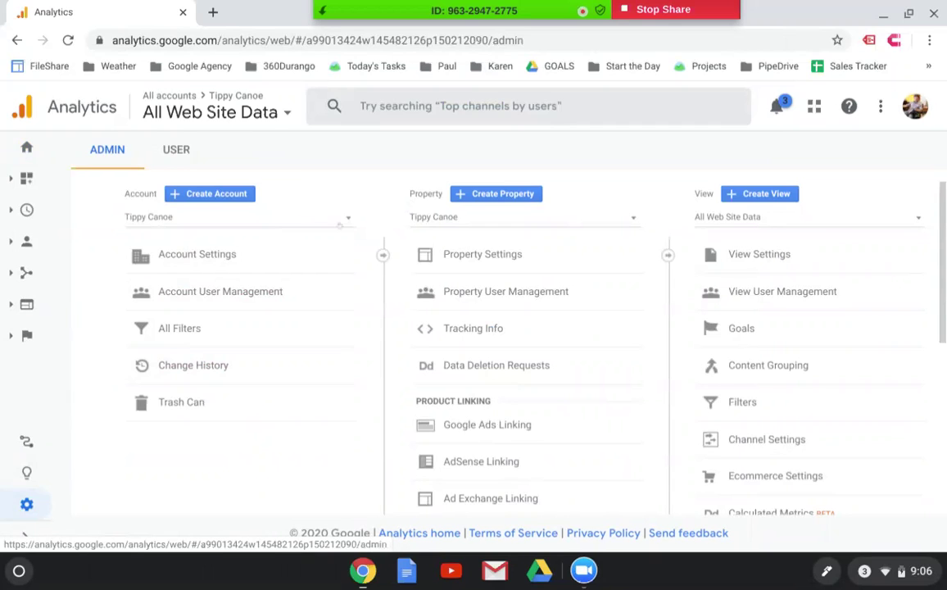
pyautogui.click(462, 324)
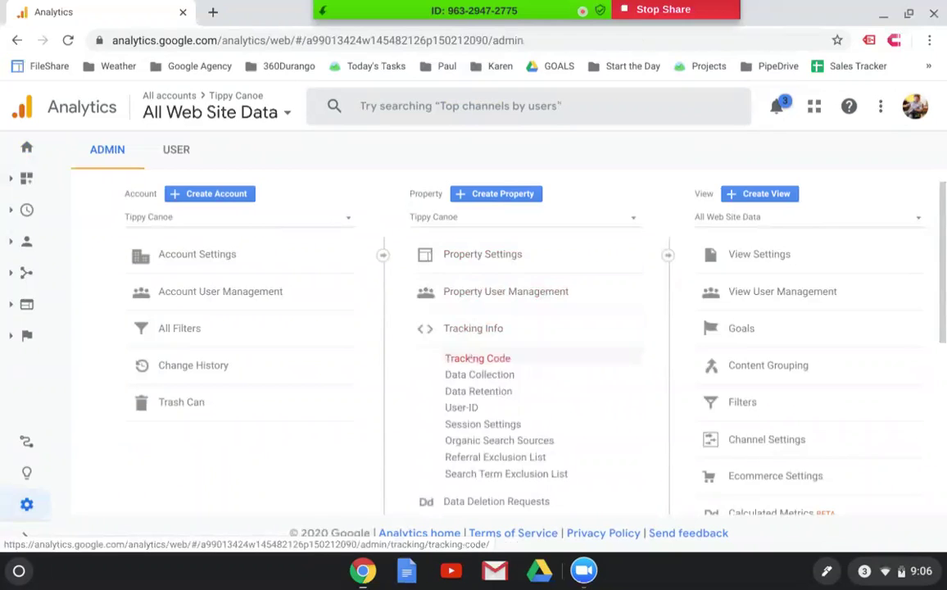
pyautogui.click(471, 358)
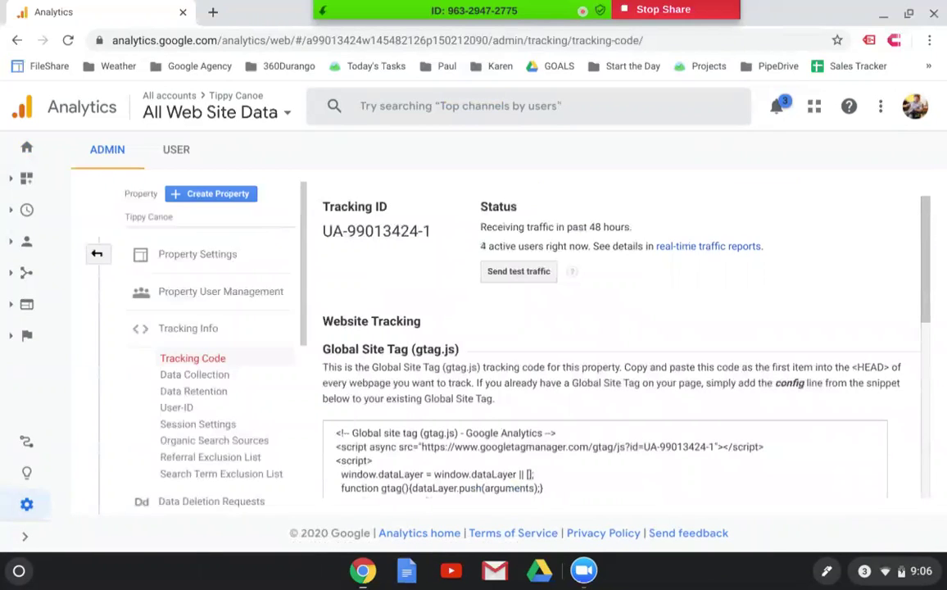
pyautogui.scroll(-3, 607, 344)
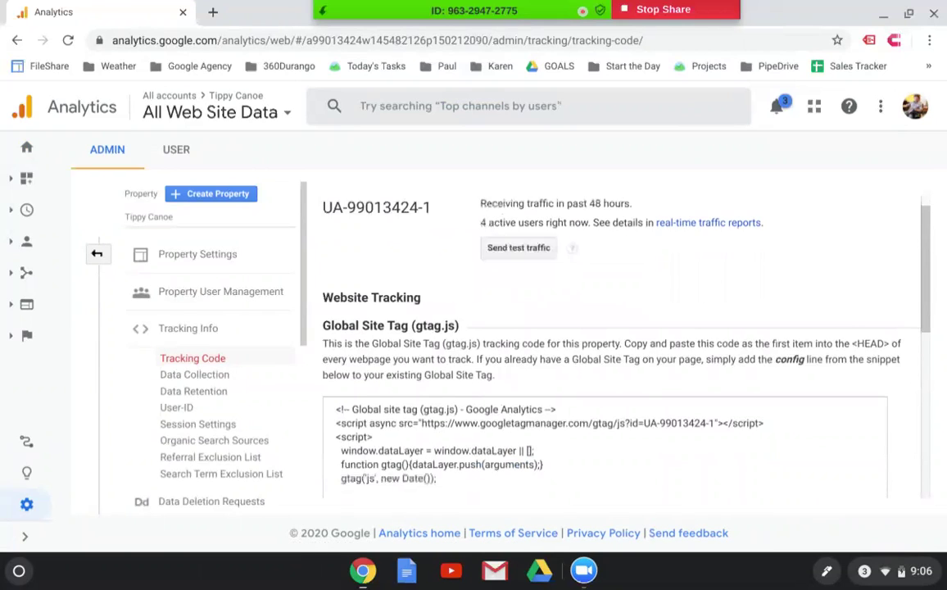
pyautogui.scroll(2, 606, 344)
pyautogui.scroll(1, 606, 344)
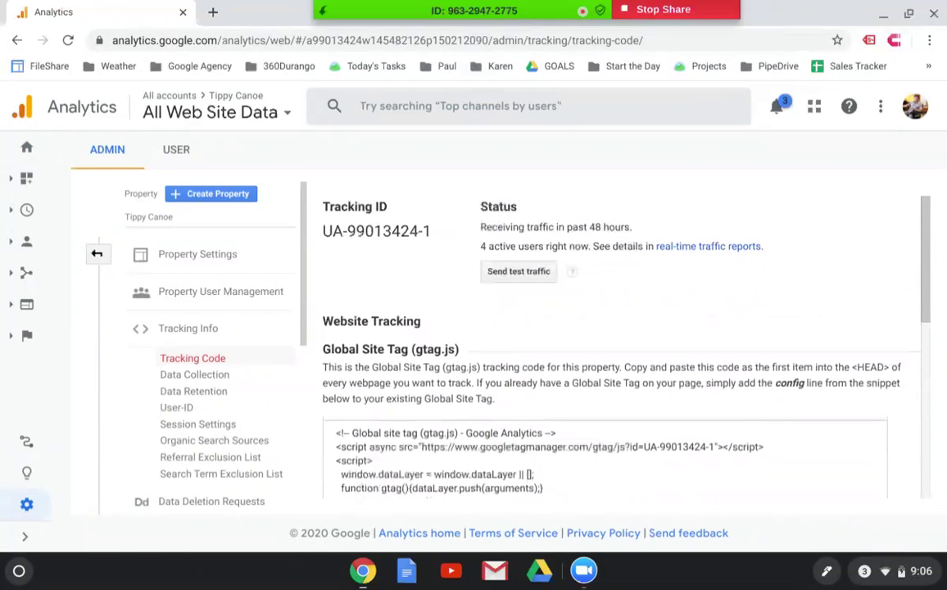
# Highlight the property's tracking ID and the whole Global Site Tag (gtag.js) snippet under Website Tracking
pyautogui.moveTo(432, 231); pyautogui.dragTo(307, 230)
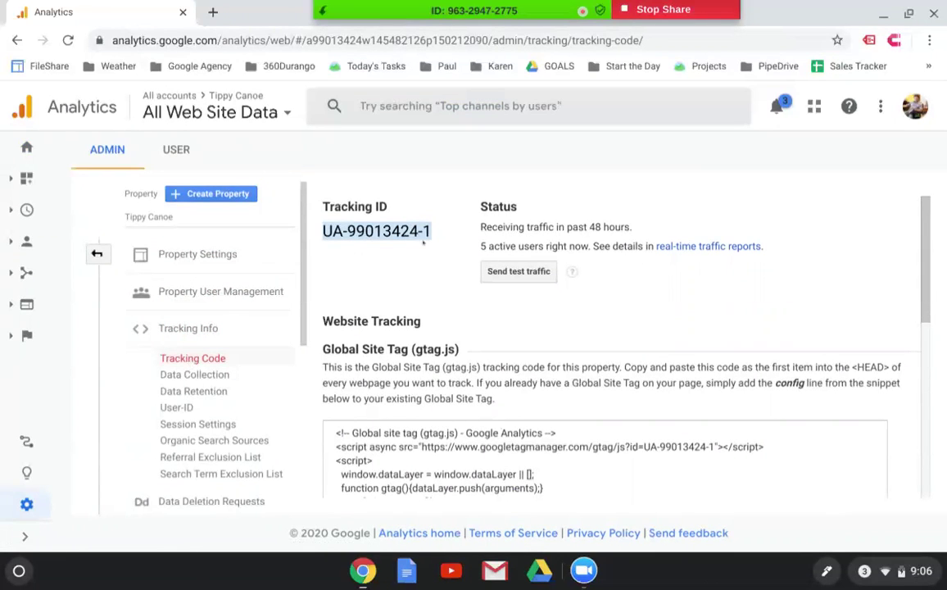
pyautogui.scroll(-3, 423, 239)
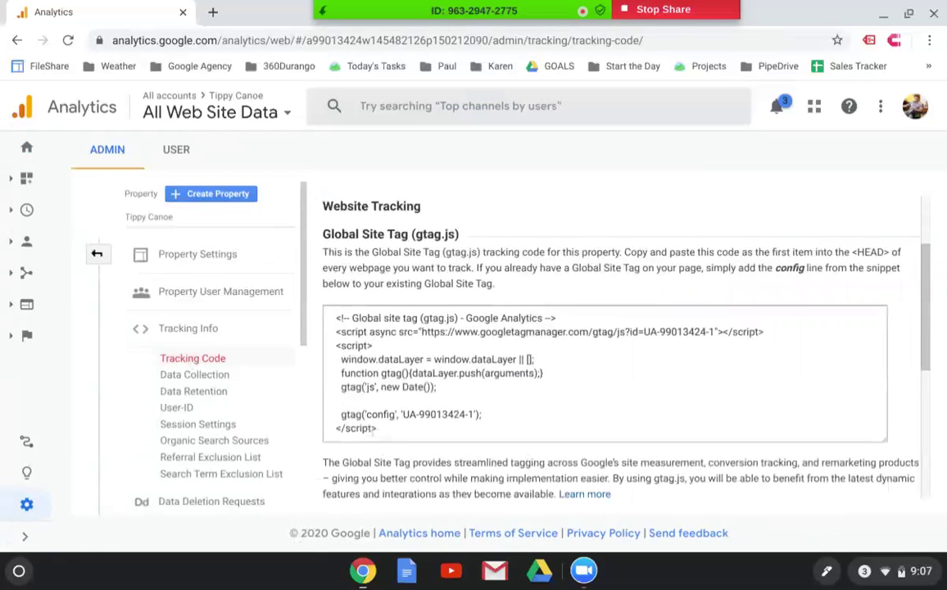
pyautogui.moveTo(378, 428); pyautogui.dragTo(333, 316)
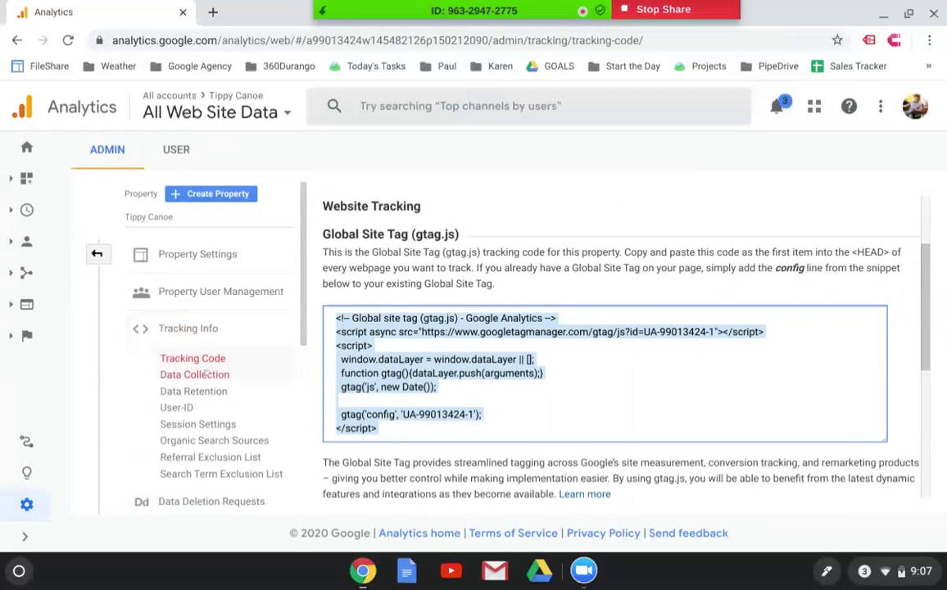
# Open the property's Data Collection settings and examine the Remarketing section, briefly highlighting its heading
pyautogui.click(203, 374)
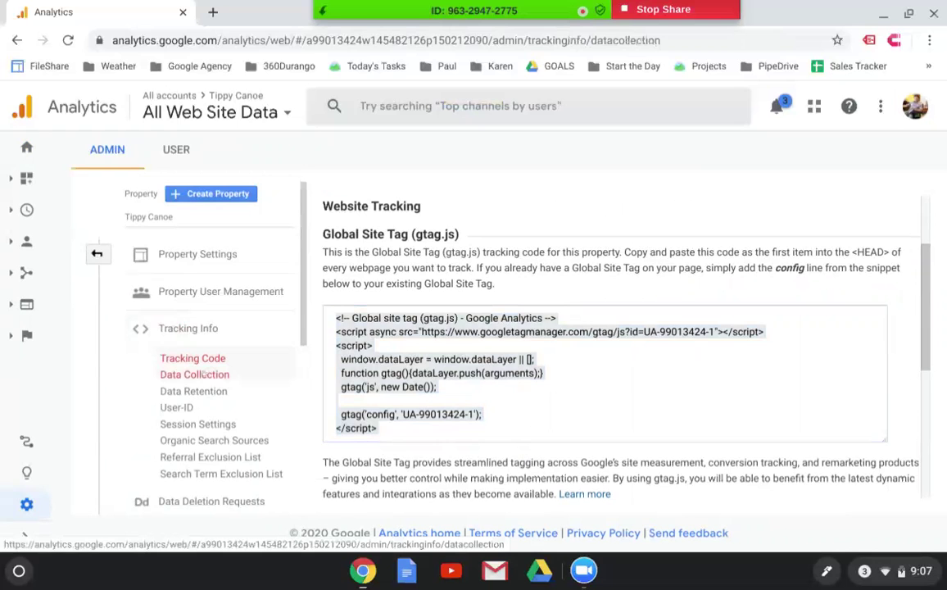
pyautogui.scroll(-3, 620, 344)
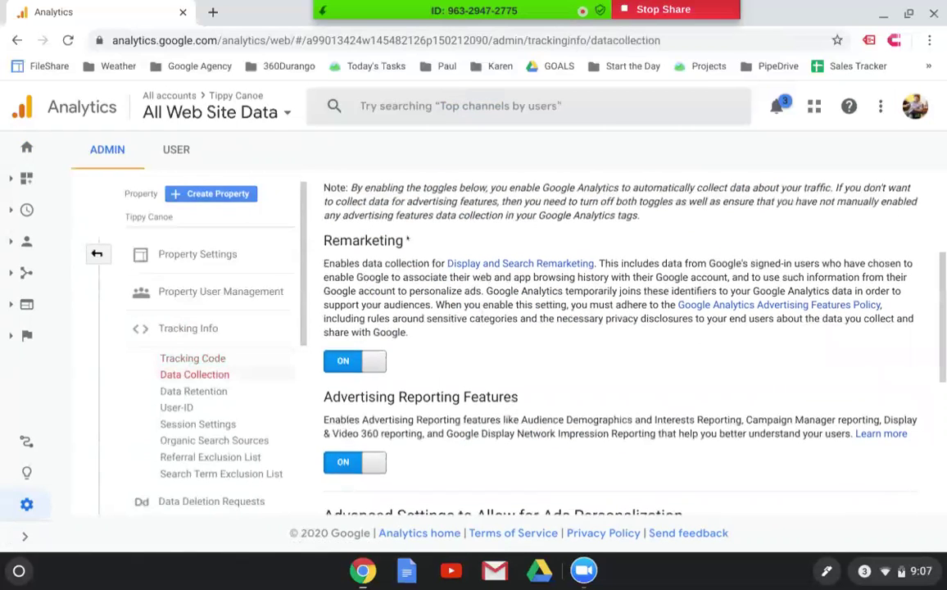
pyautogui.doubleClick(369, 240)
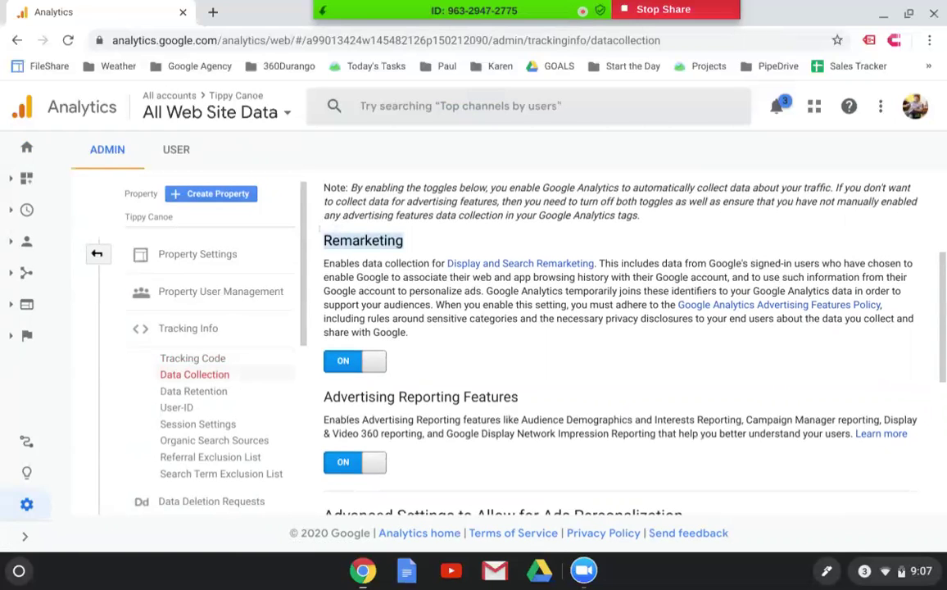
pyautogui.click(473, 362)
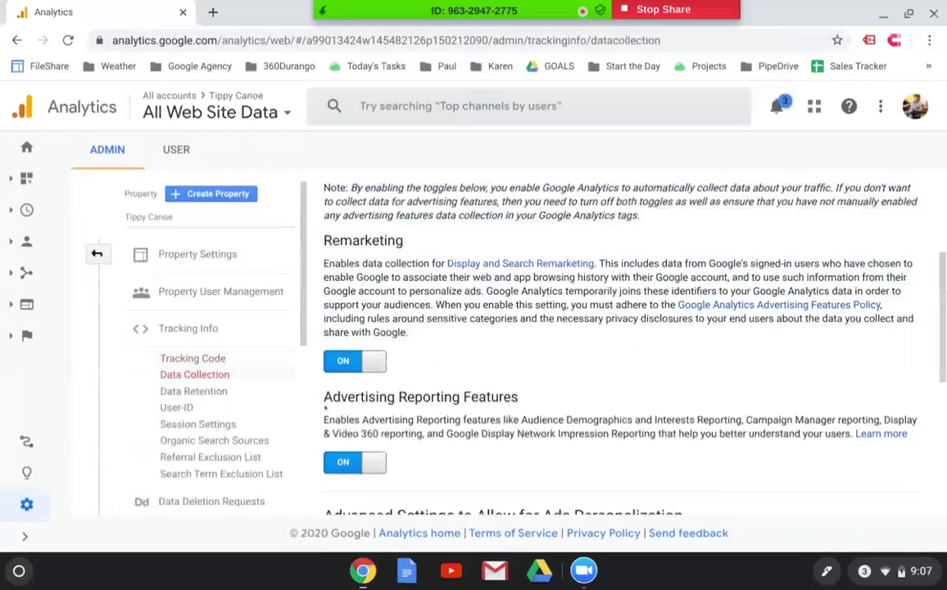
# Review the Advertising Reporting Features and ads personalization settings, highlighting parts of the advertising features description
pyautogui.scroll(-2, 326, 399)
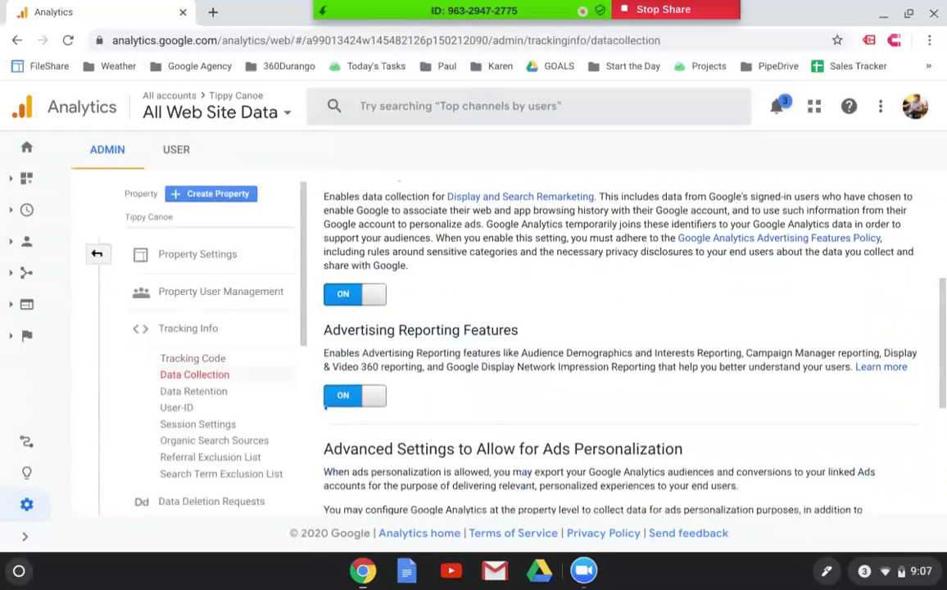
pyautogui.scroll(-5, 573, 344)
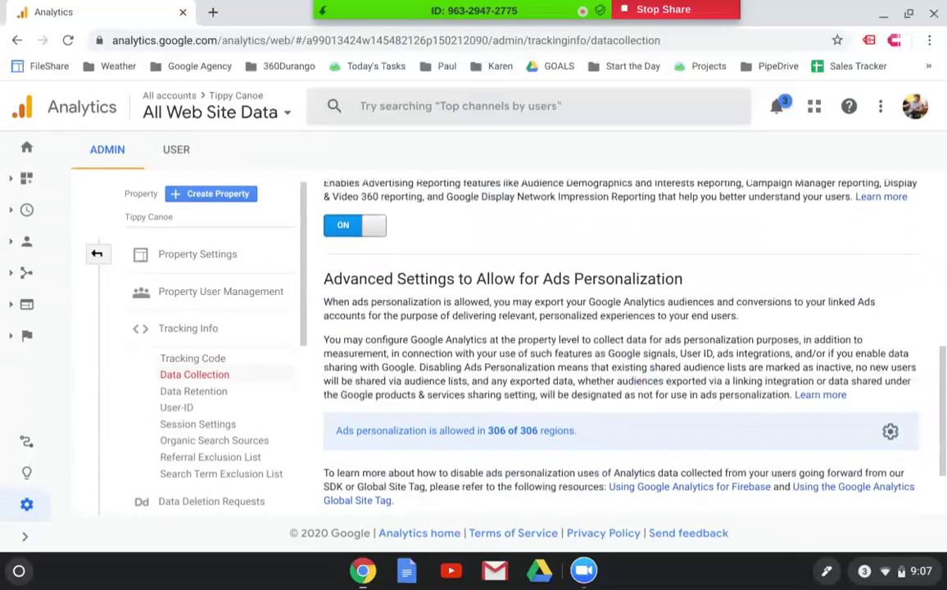
pyautogui.scroll(4, 458, 336)
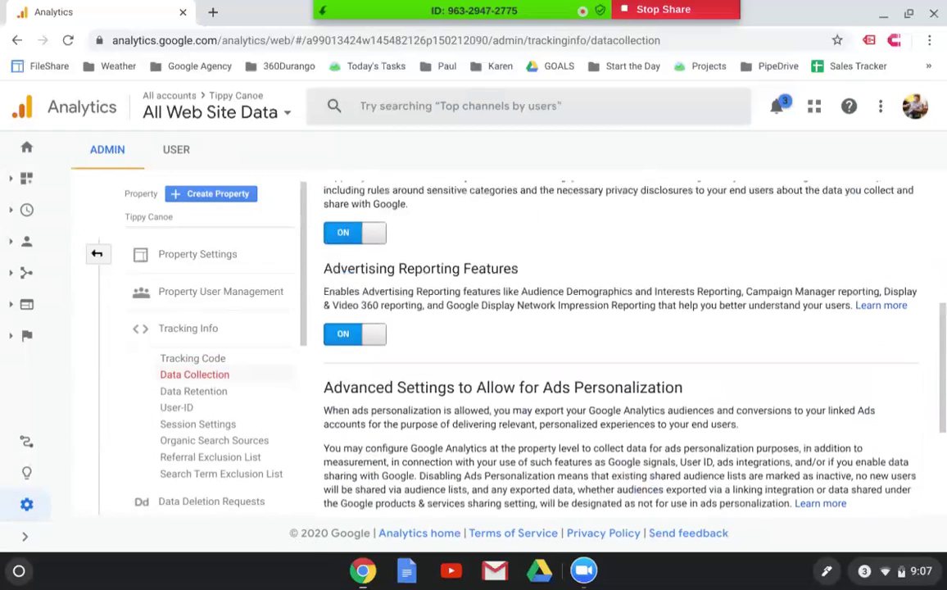
pyautogui.moveTo(531, 304); pyautogui.dragTo(582, 305)
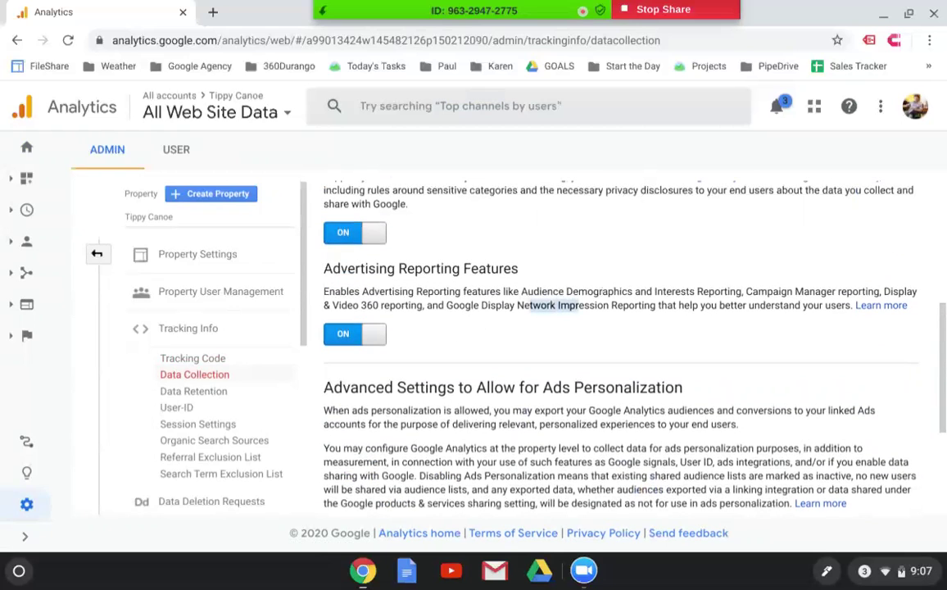
pyautogui.moveTo(666, 292); pyautogui.dragTo(696, 292)
pyautogui.scroll(3, 641, 277)
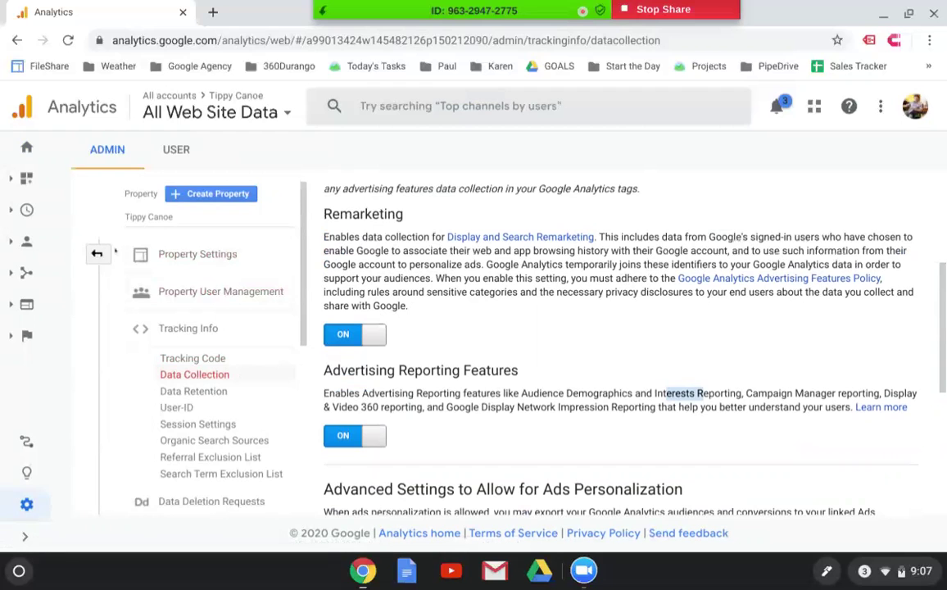
# Return to the admin overview and open the Ecommerce Settings of the All Web Site Data view
pyautogui.click(97, 254)
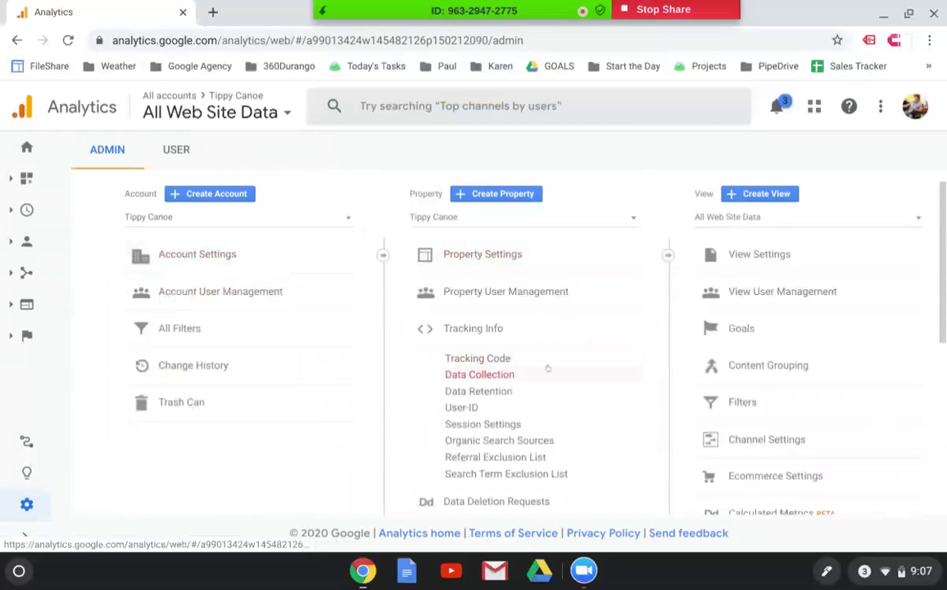
pyautogui.scroll(-3, 548, 368)
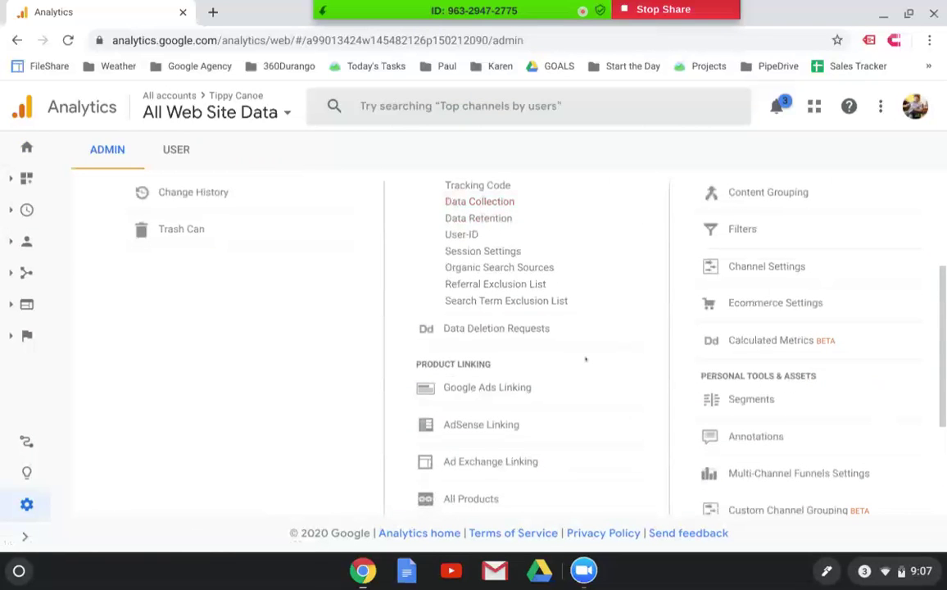
pyautogui.scroll(3, 775, 302)
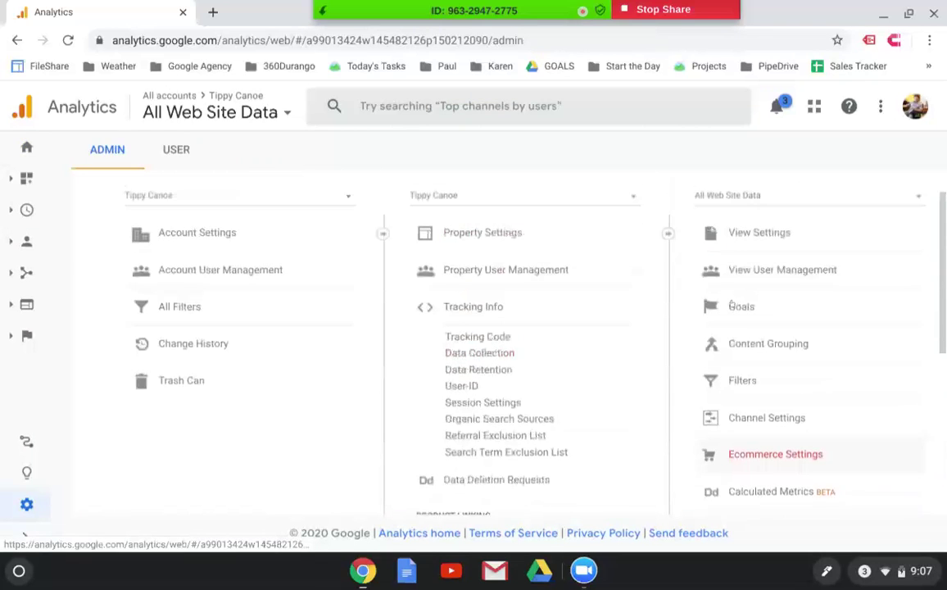
pyautogui.scroll(-3, 775, 302)
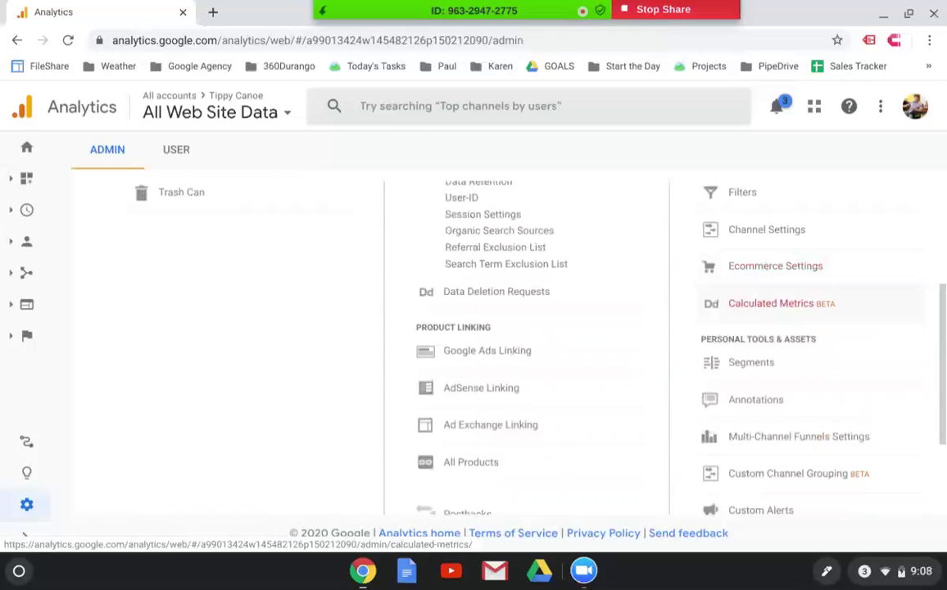
pyautogui.click(731, 267)
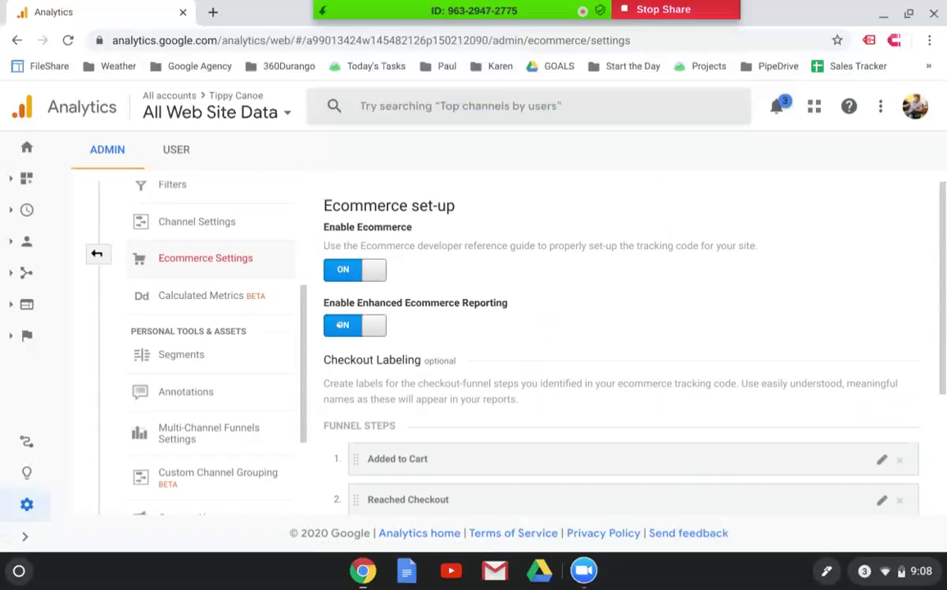
# Review the Enhanced Ecommerce option and the checkout funnel steps, and return to the admin overview
pyautogui.scroll(-1, 449, 322)
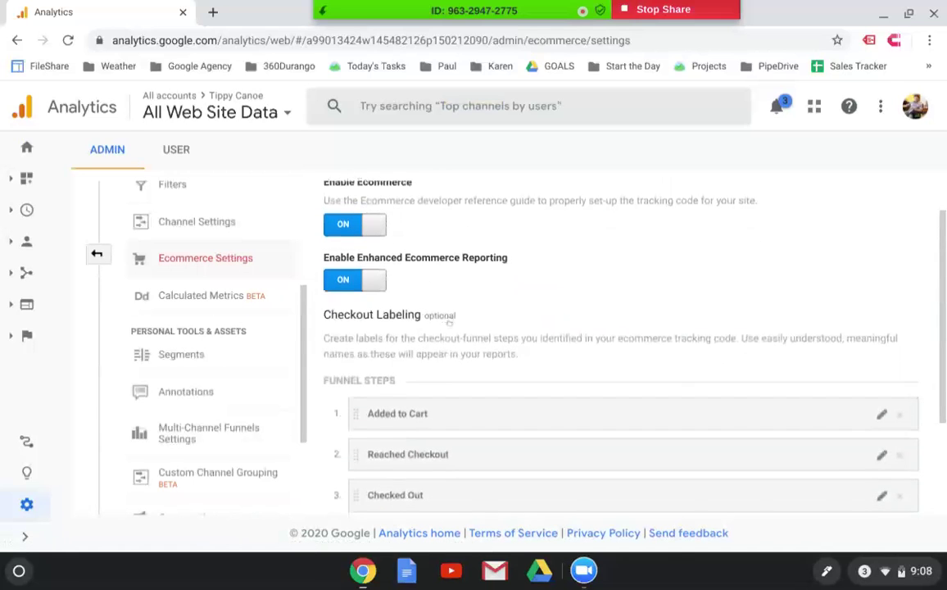
pyautogui.scroll(-1, 449, 322)
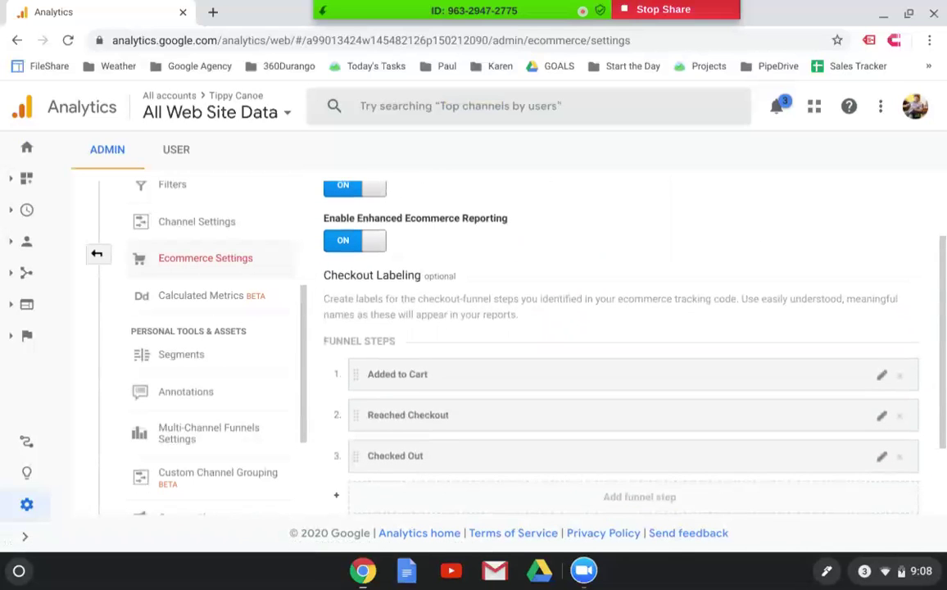
pyautogui.scroll(-1, 383, 287)
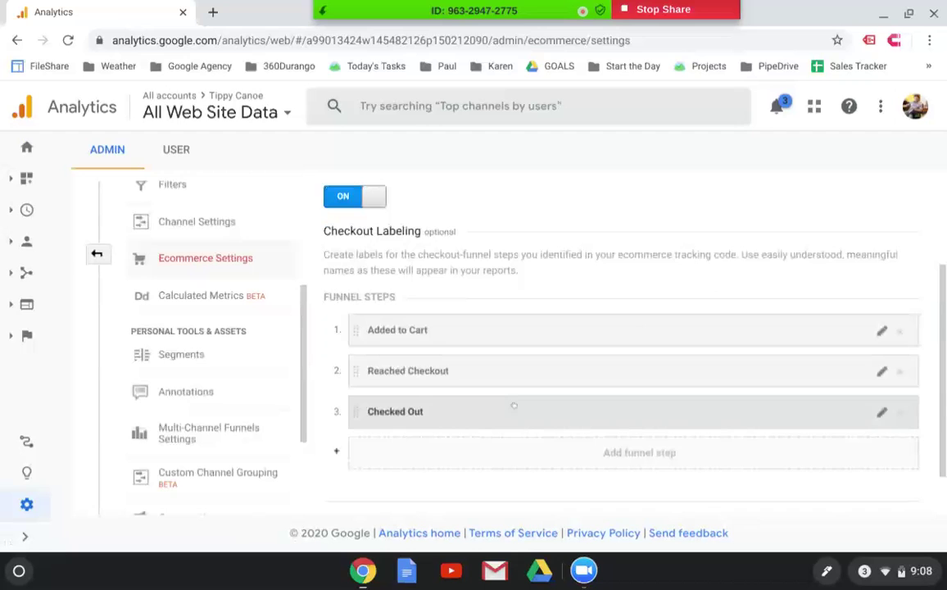
pyautogui.click(97, 254)
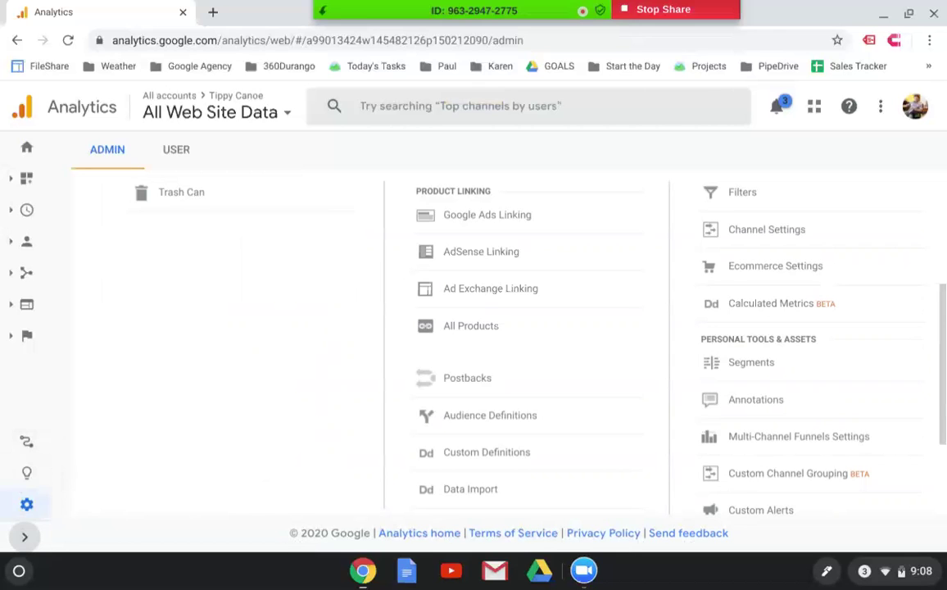
# Open the Realtime Overview report, examine its active pages, keywords and locations map, and collapse the Realtime report group
pyautogui.click(24, 537)
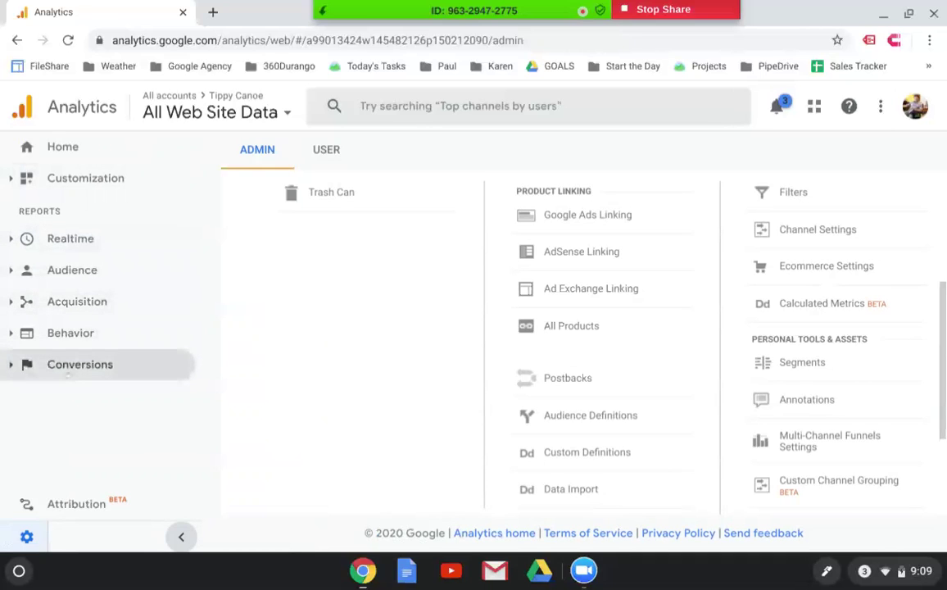
pyautogui.click(61, 240)
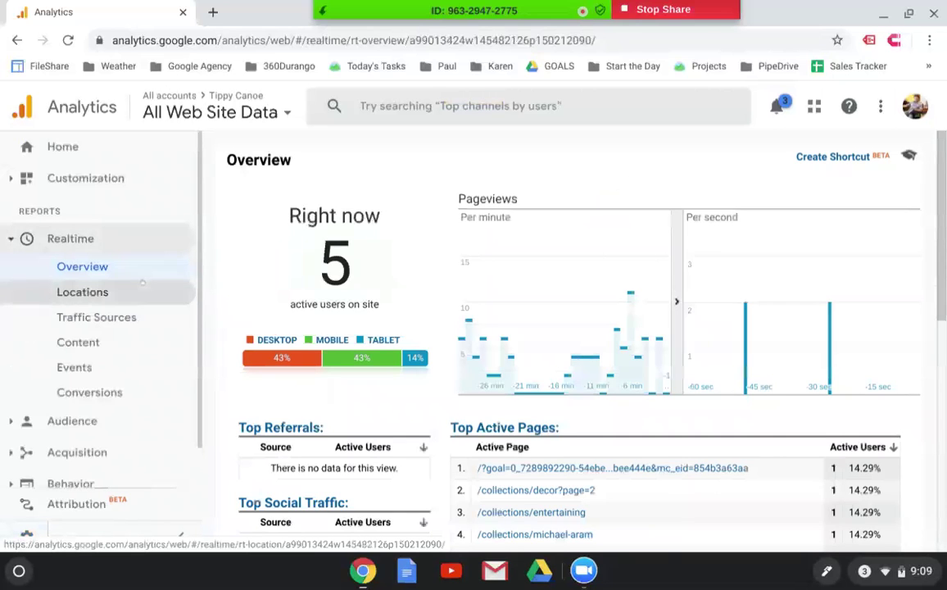
pyautogui.scroll(-1, 357, 301)
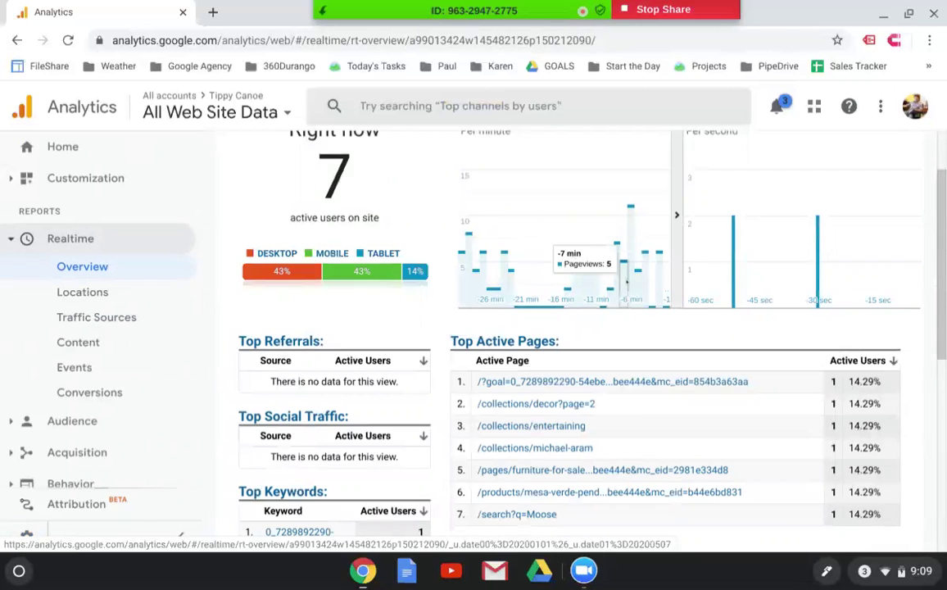
pyautogui.scroll(-1, 642, 413)
pyautogui.scroll(-4, 643, 414)
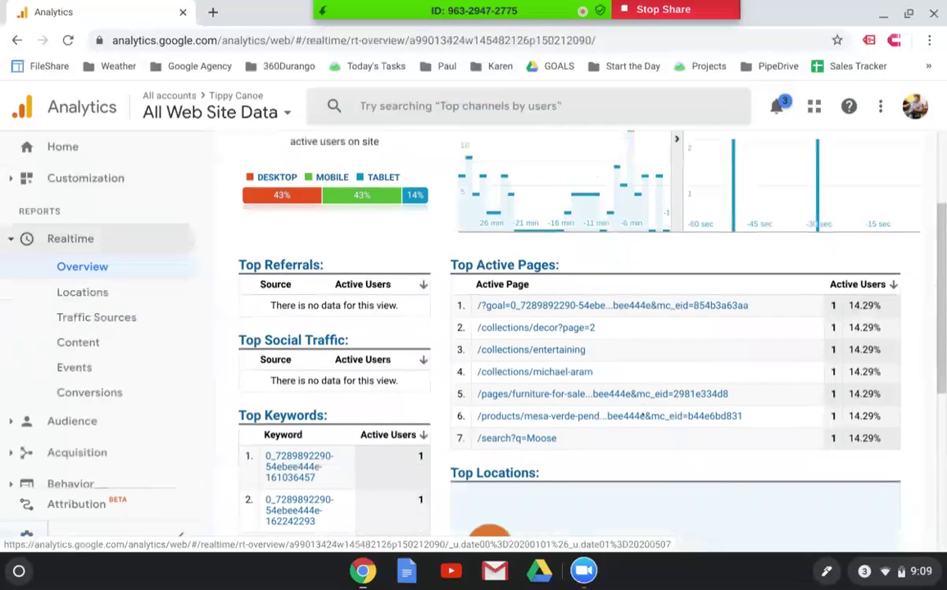
pyautogui.moveTo(596, 390)
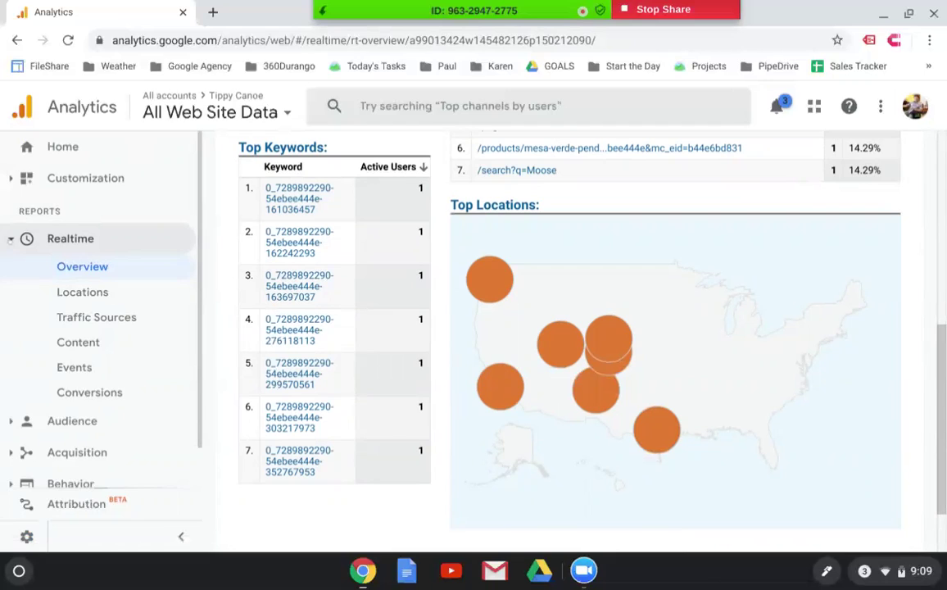
pyautogui.click(10, 239)
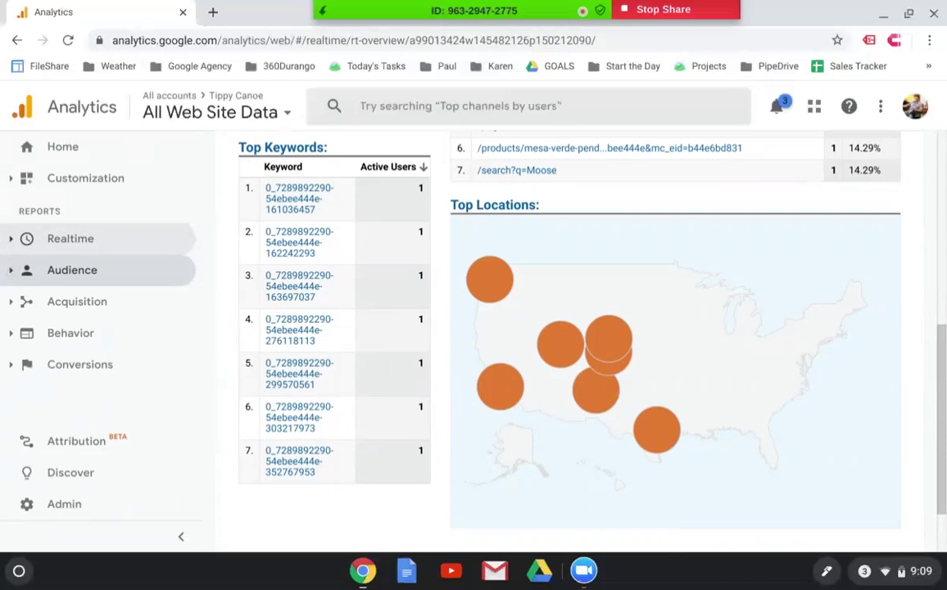
# Expand the Audience report group and open its Overview report
pyautogui.click(10, 270)
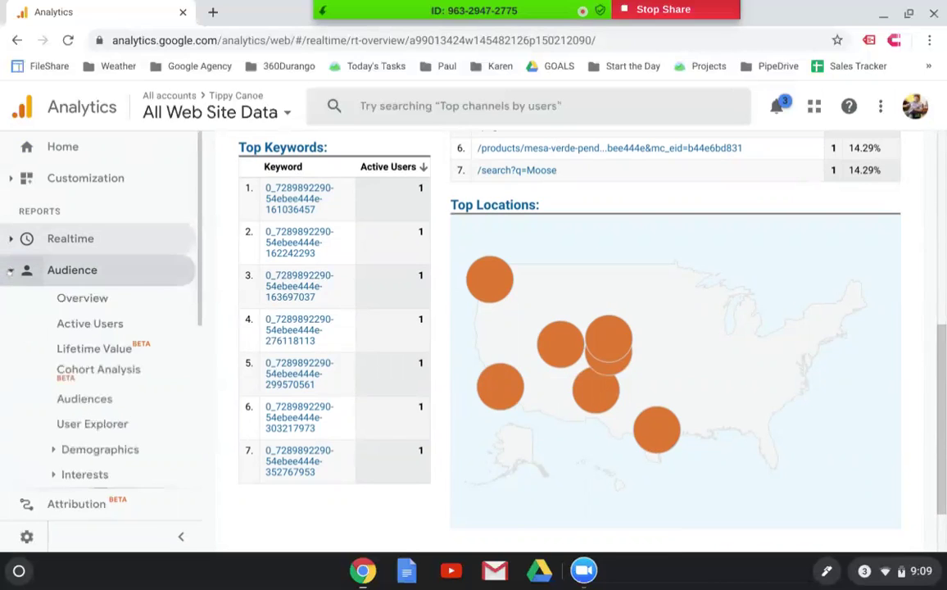
pyautogui.click(10, 271)
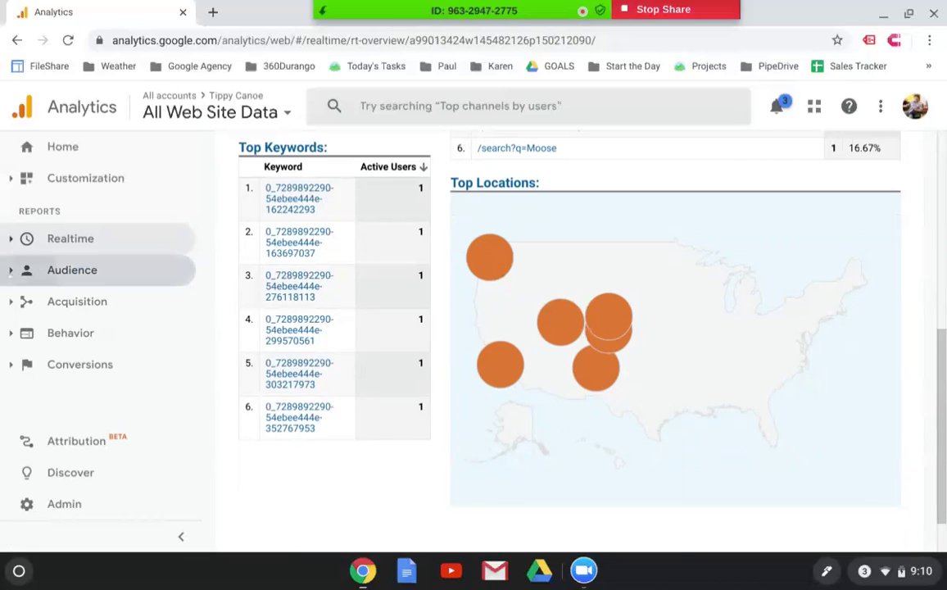
pyautogui.click(10, 276)
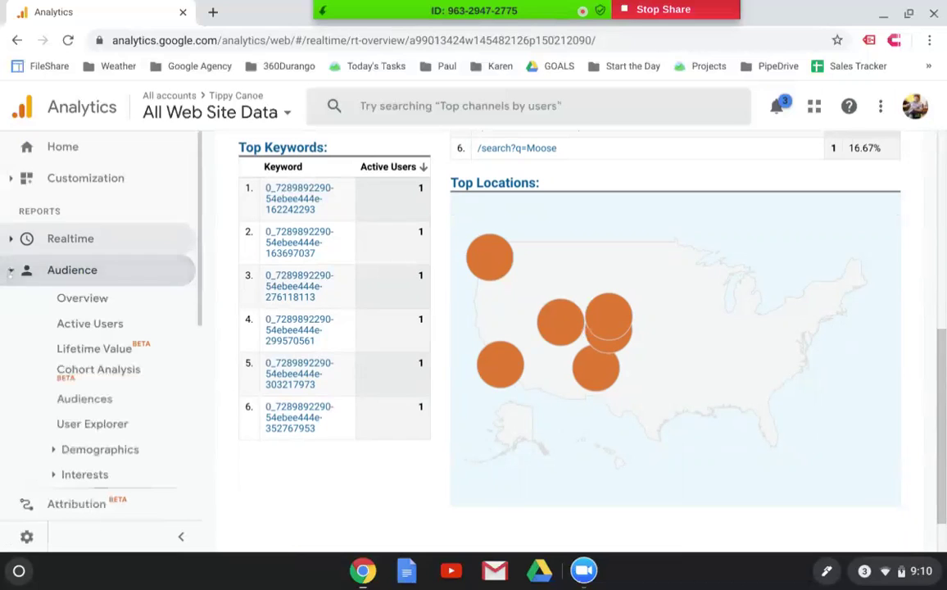
pyautogui.click(74, 300)
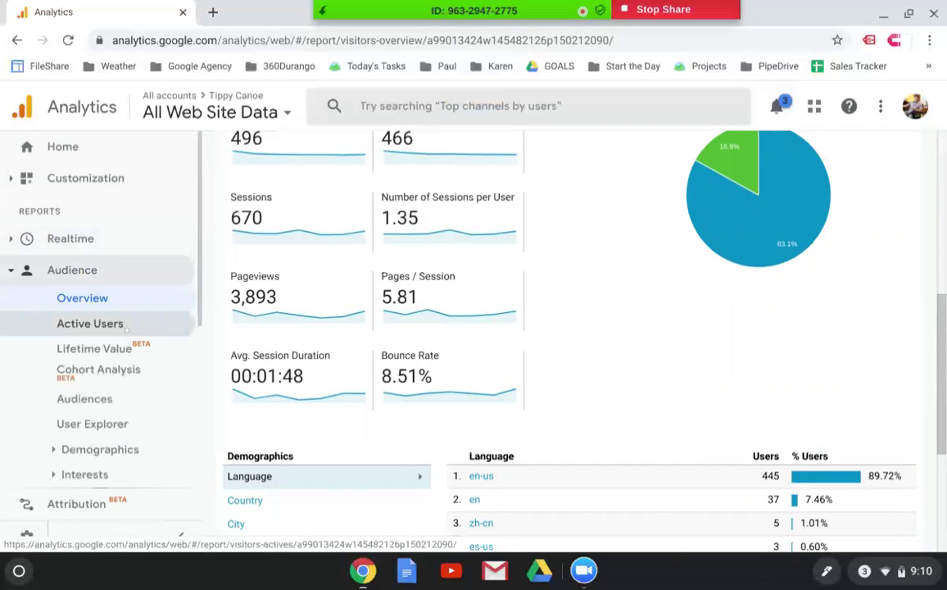
# Look through the available Audience reports, and examine the Overview's user metrics, new versus returning visitors chart and users graph
pyautogui.scroll(-2, 127, 328)
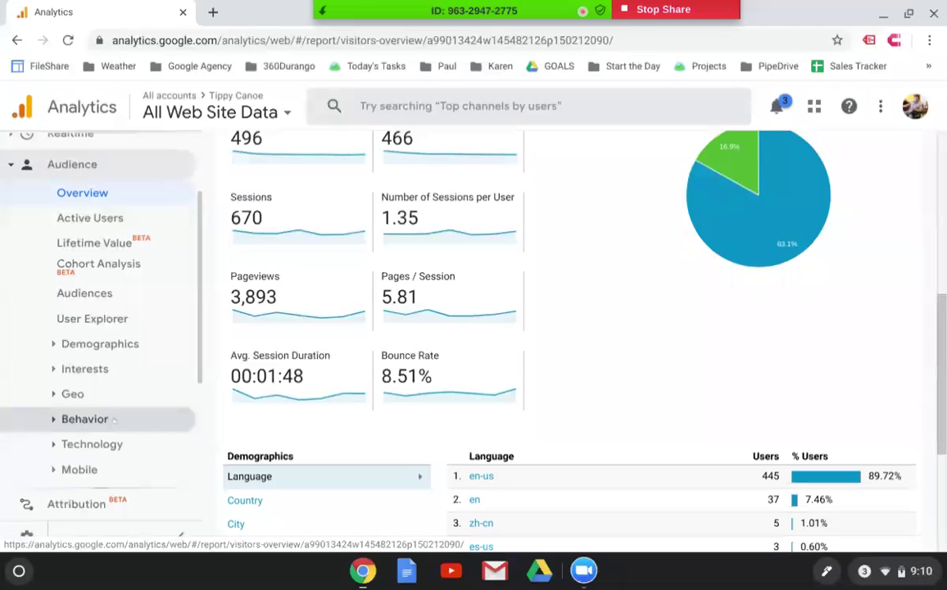
pyautogui.scroll(-1, 113, 467)
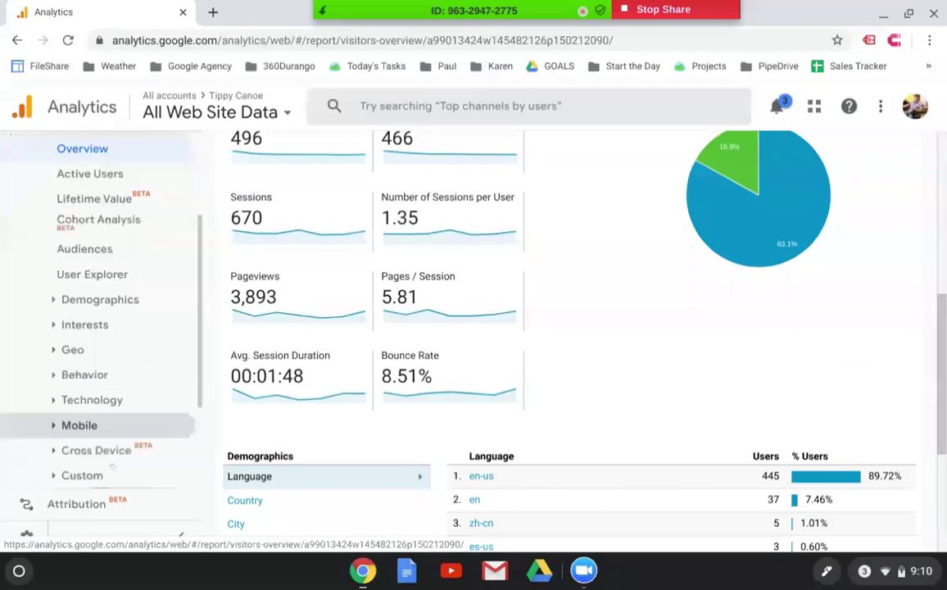
pyautogui.scroll(-1, 112, 466)
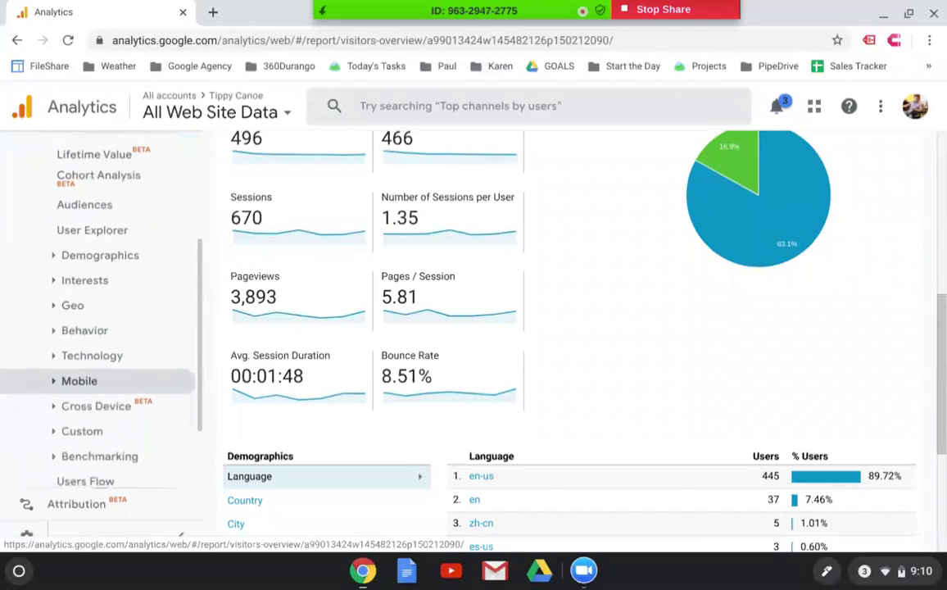
pyautogui.scroll(2, 112, 385)
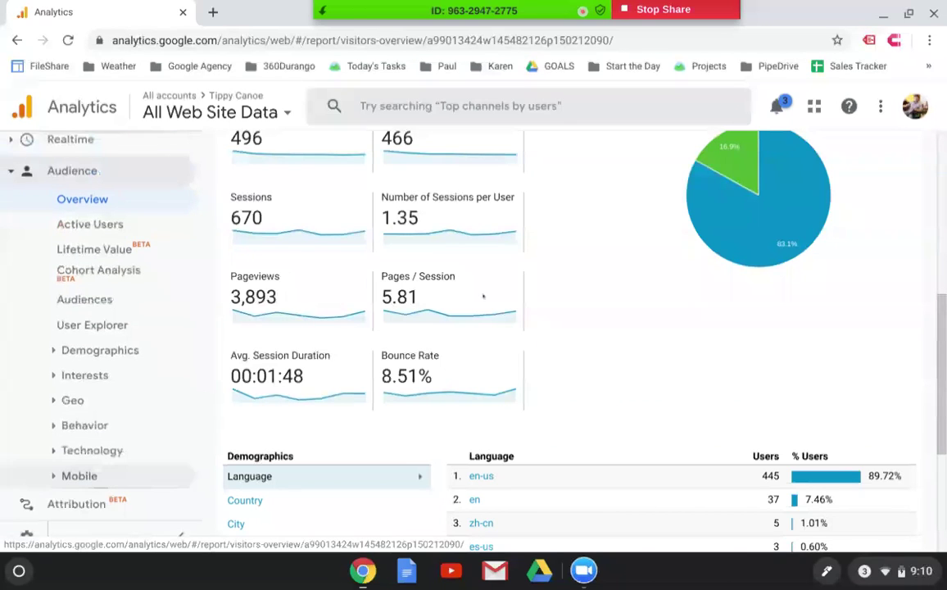
pyautogui.scroll(1, 609, 289)
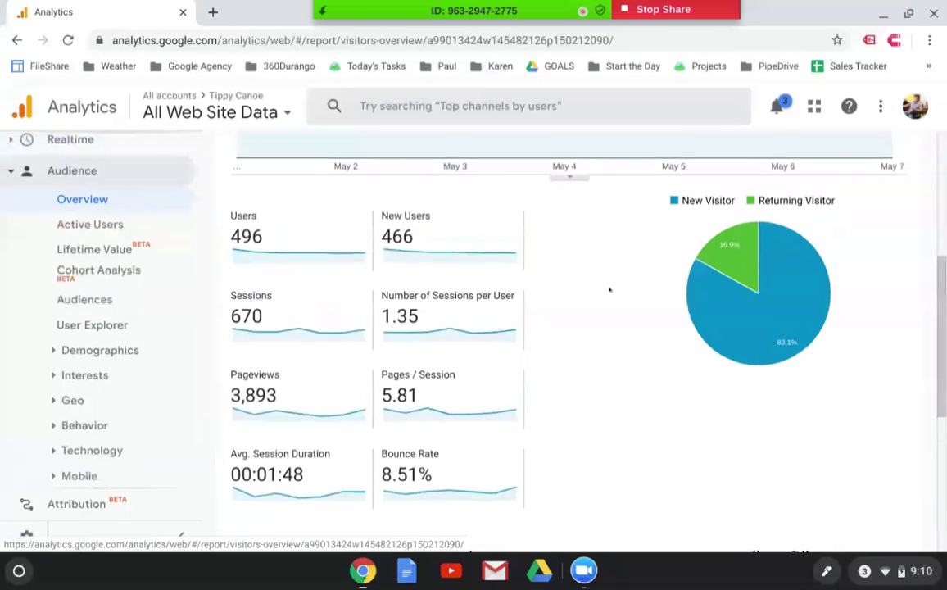
pyautogui.scroll(1, 609, 290)
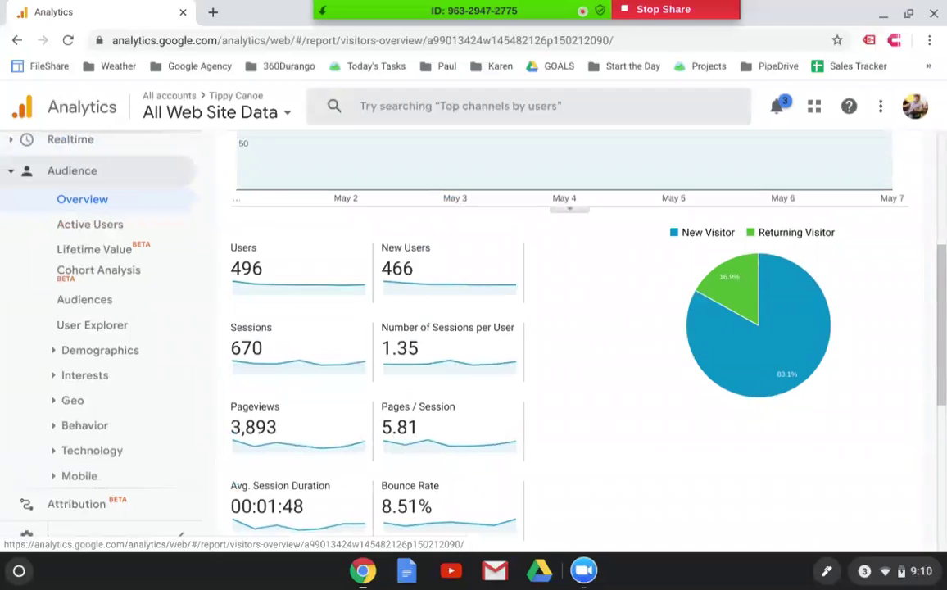
pyautogui.scroll(3, 569, 336)
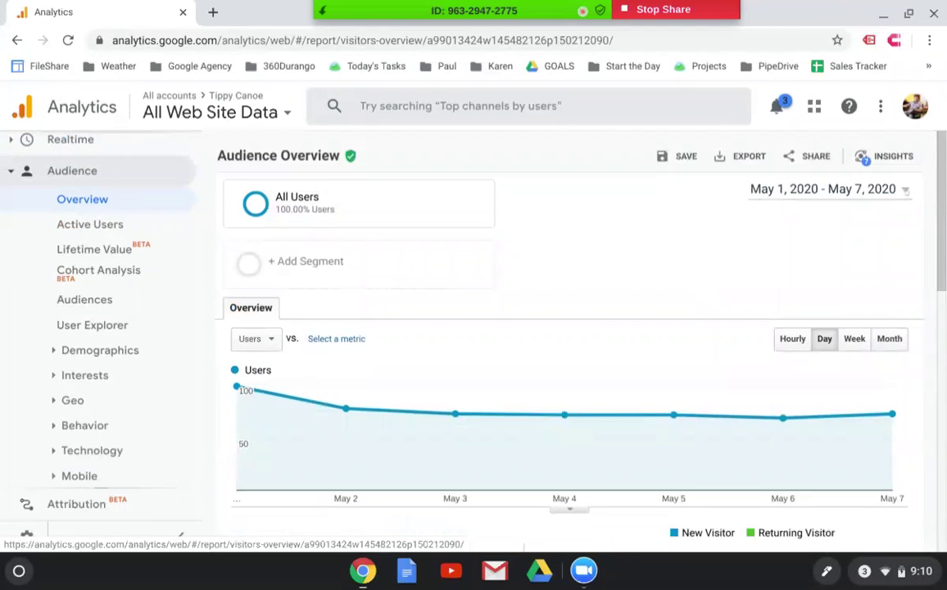
# Set the Audience Overview date range to Jan 1, 2020 - May 7, 2020 and compare it to the previous year
pyautogui.click(904, 190)
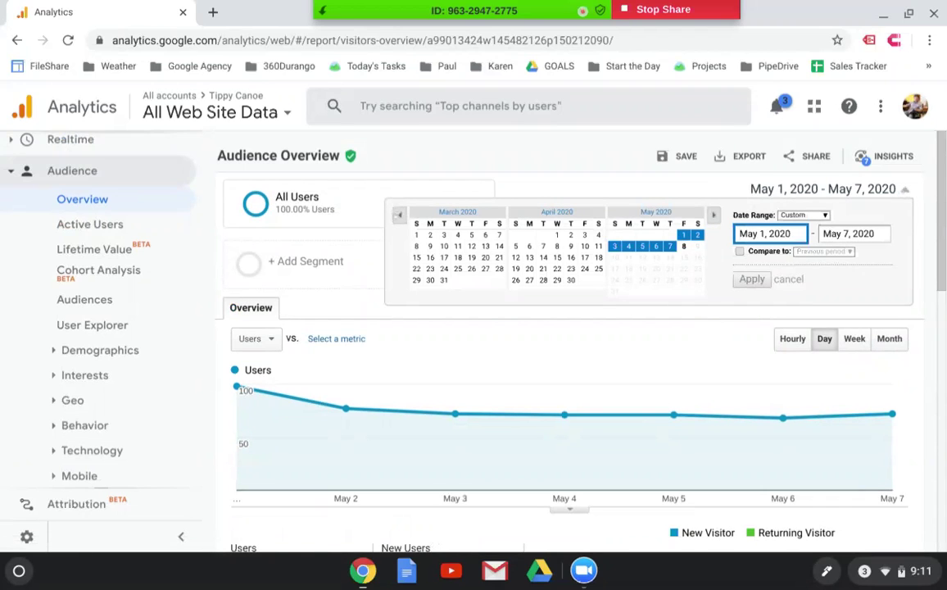
pyautogui.doubleClick(399, 214)
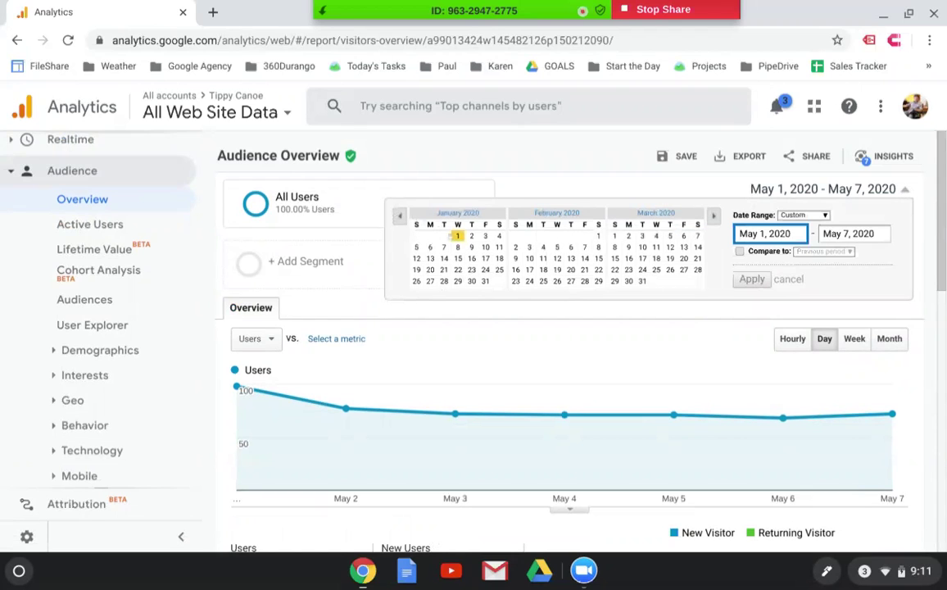
pyautogui.click(458, 236)
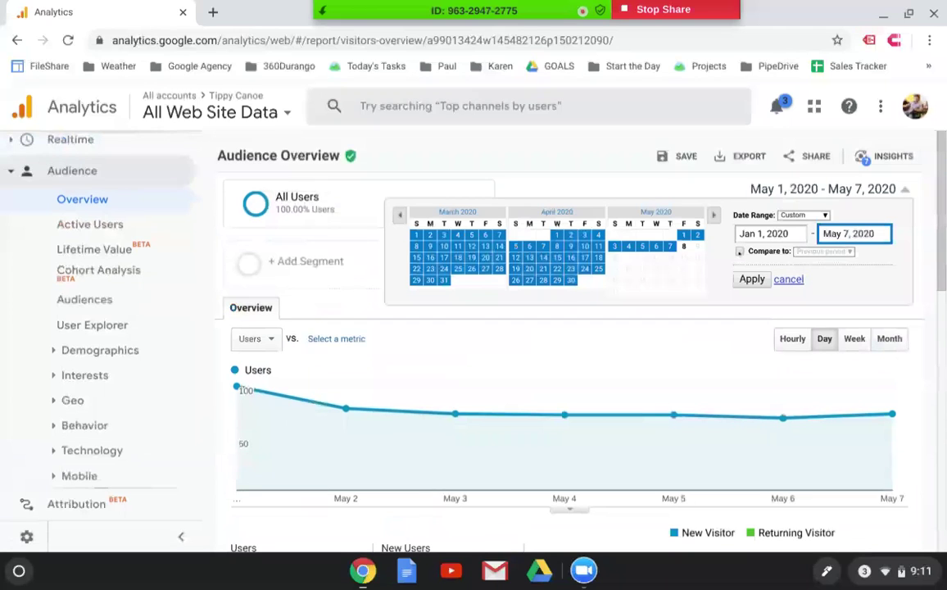
pyautogui.click(739, 252)
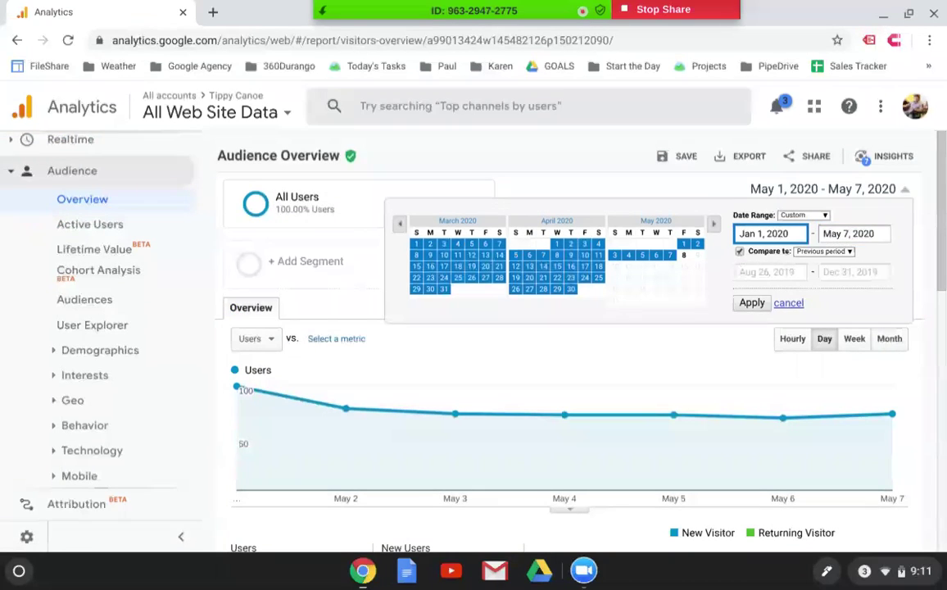
pyautogui.click(822, 252)
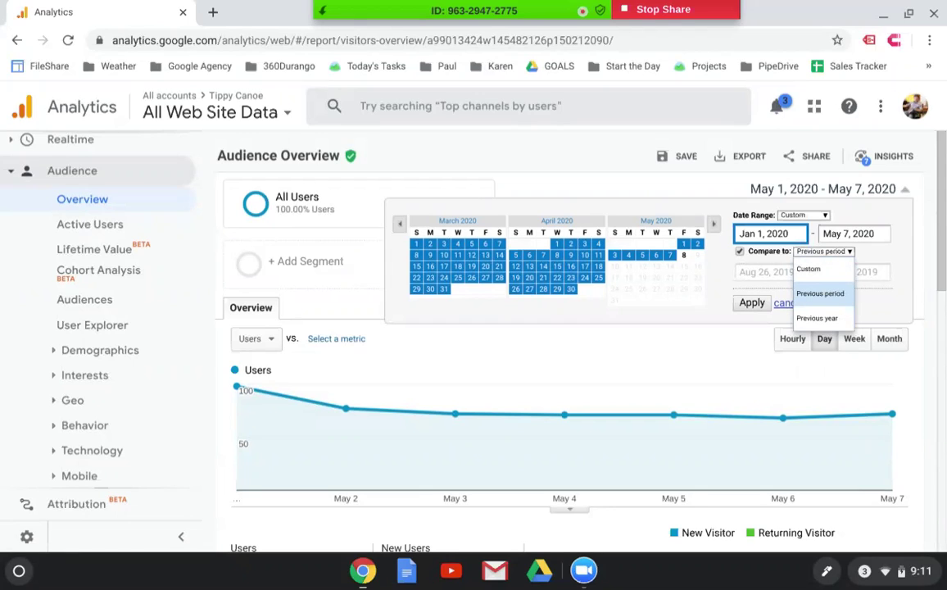
pyautogui.click(832, 318)
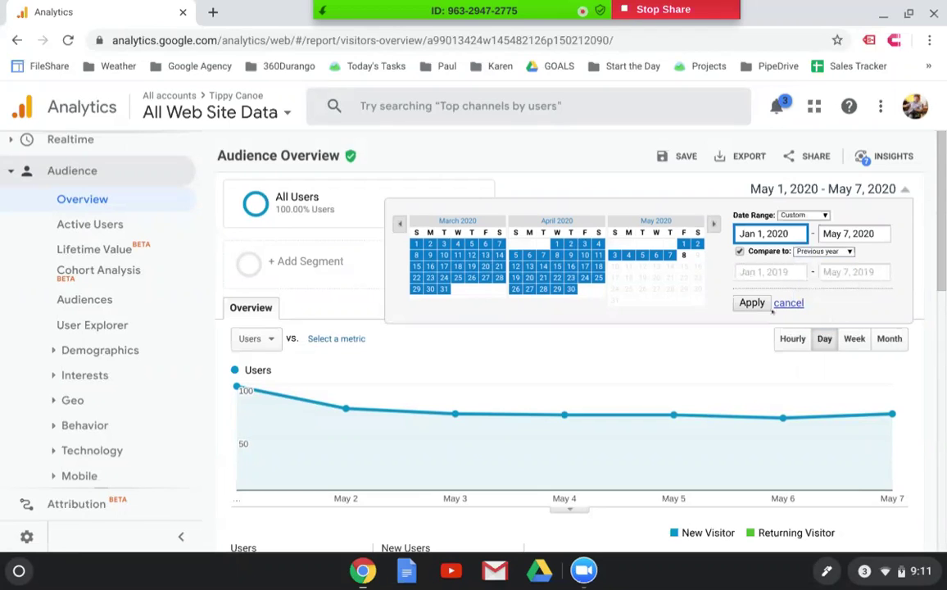
pyautogui.click(748, 303)
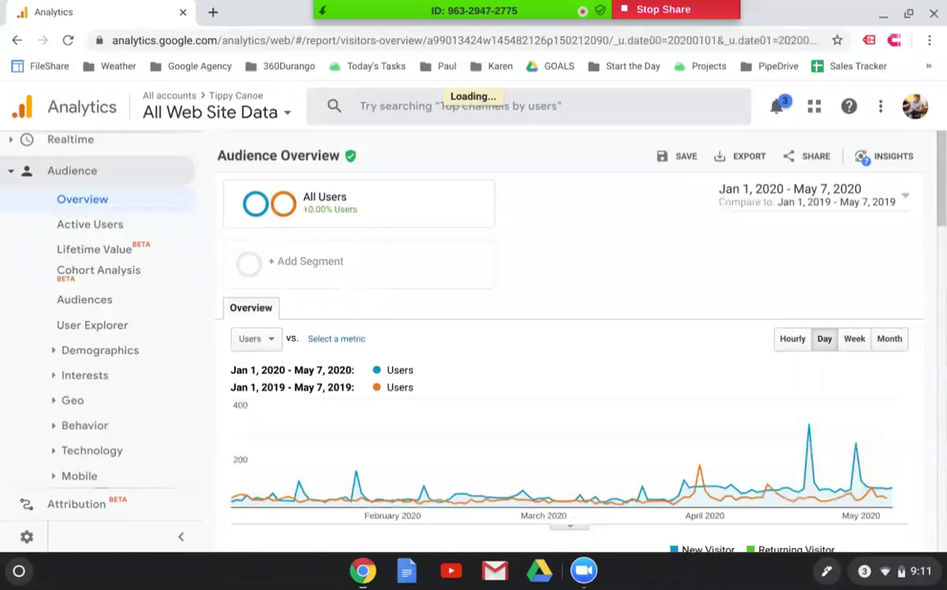
# Examine the year-over-year users graph, audience metrics and new versus returning visitor charts
pyautogui.scroll(-1, 569, 328)
pyautogui.scroll(-3, 570, 328)
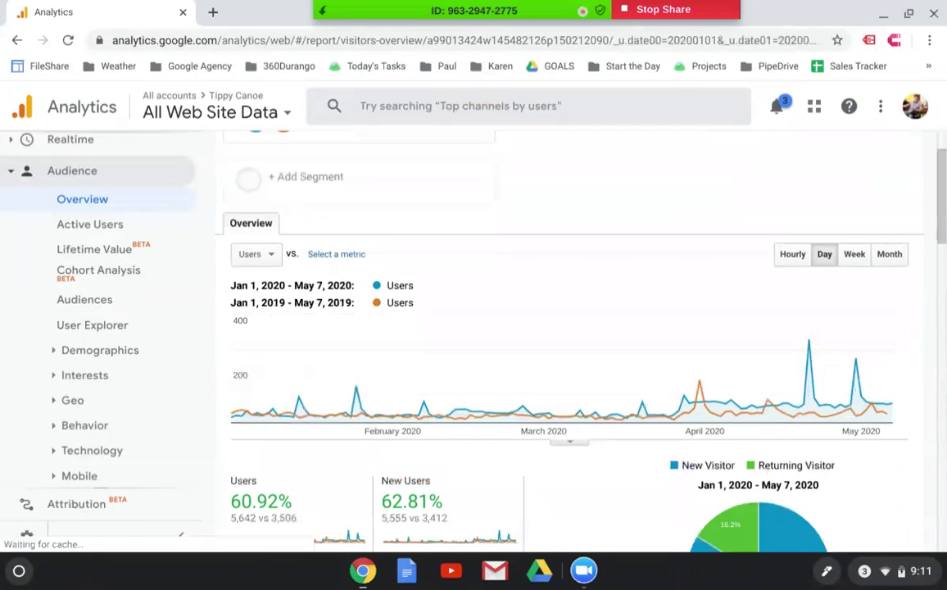
pyautogui.scroll(-1, 570, 328)
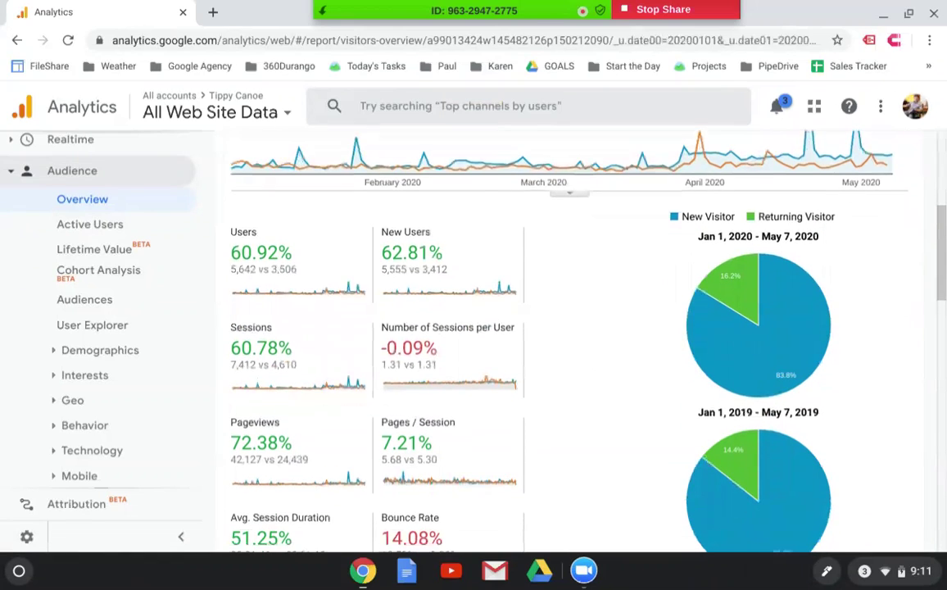